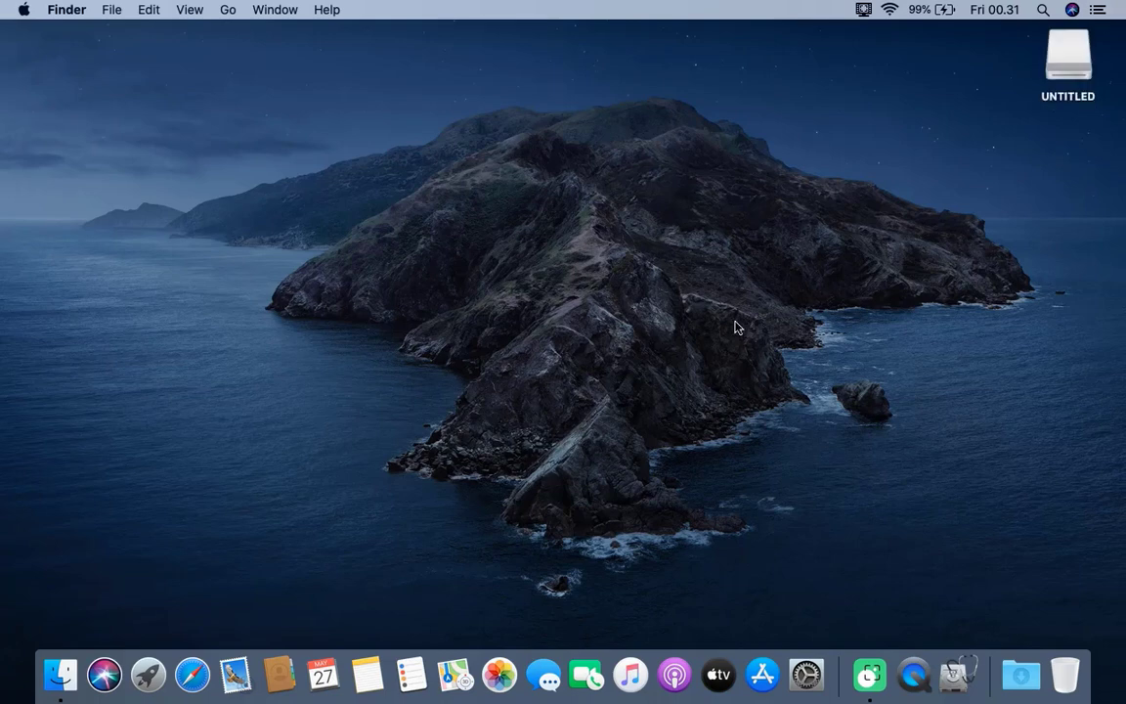
{"action": "left_click", "coordinate": [1068, 61]}
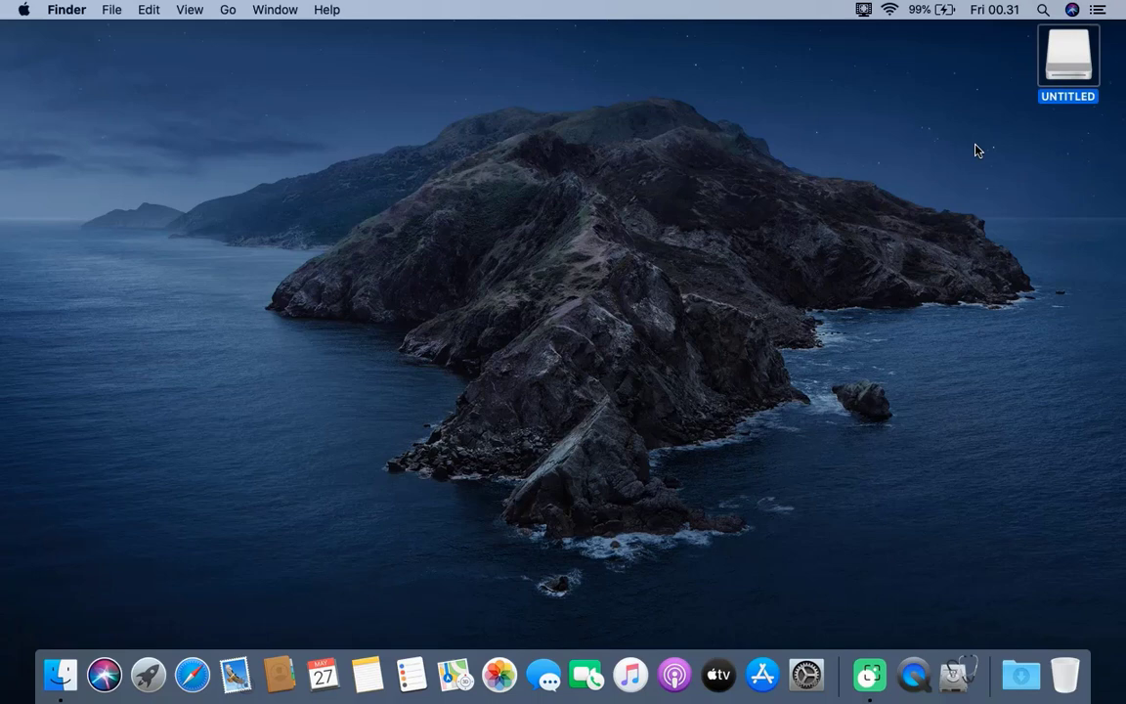
{"action": "left_click", "coordinate": [533, 311]}
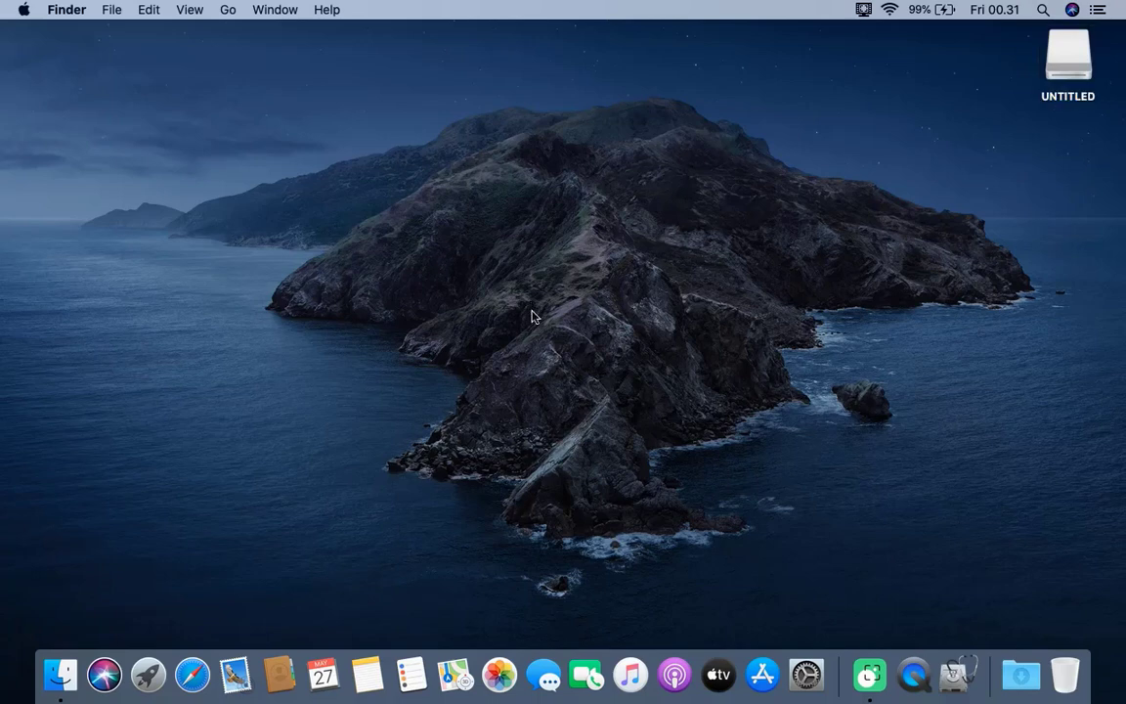
- Open Disk Utility and show all devices instead of only volumes
{"action": "left_click", "coordinate": [149, 674]}
{"action": "left_click", "coordinate": [839, 406]}
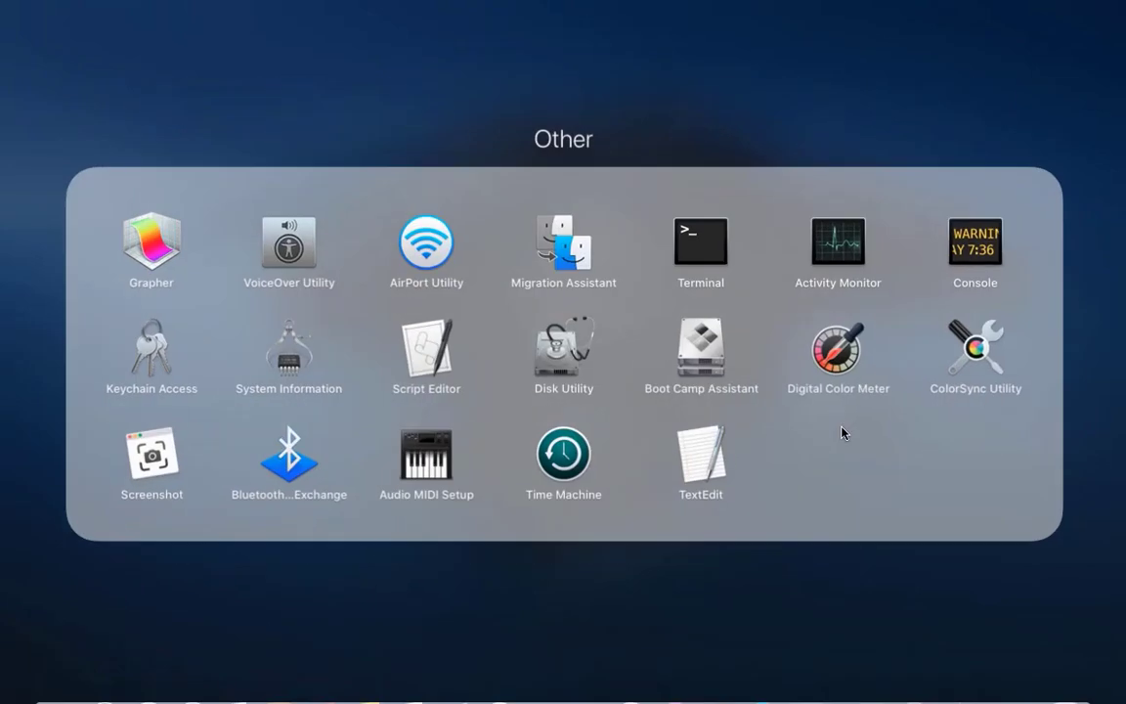
{"action": "left_click", "coordinate": [548, 364]}
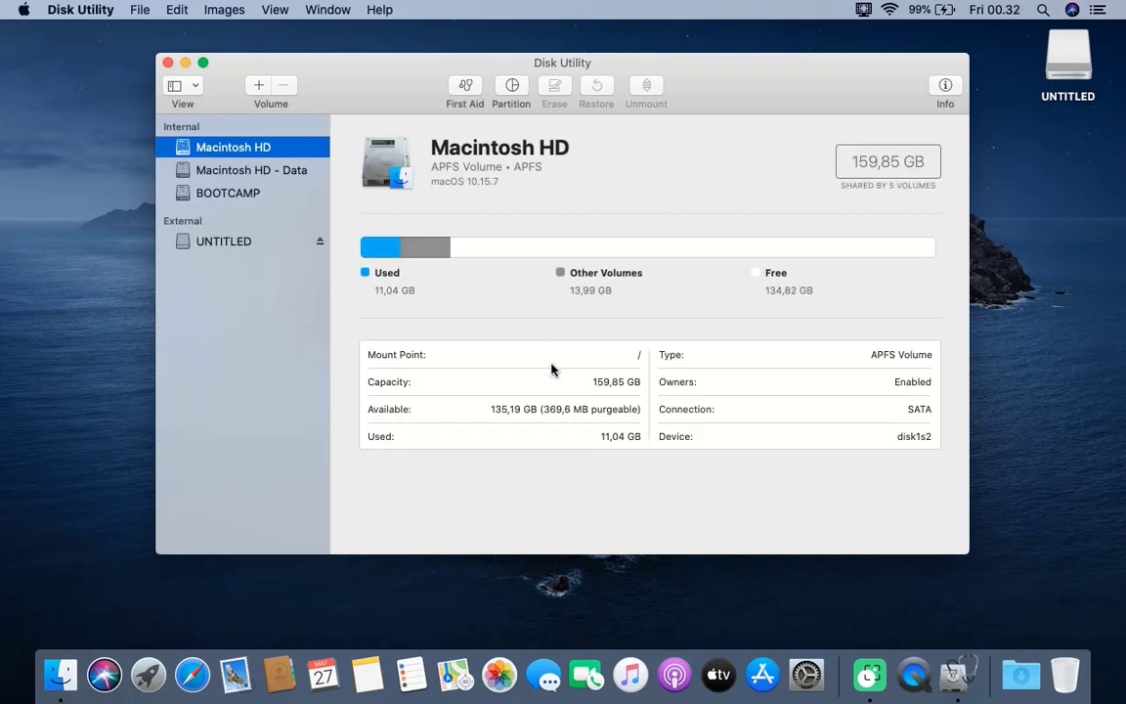
{"action": "left_click", "coordinate": [186, 92]}
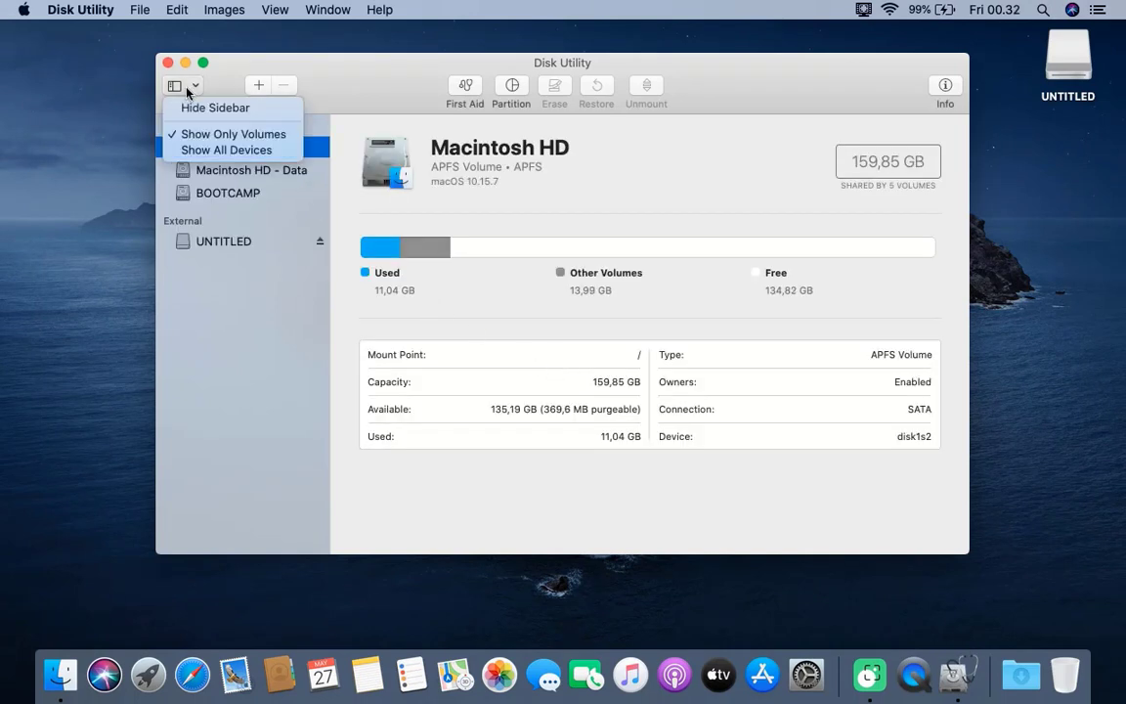
{"action": "left_click", "coordinate": [216, 153]}
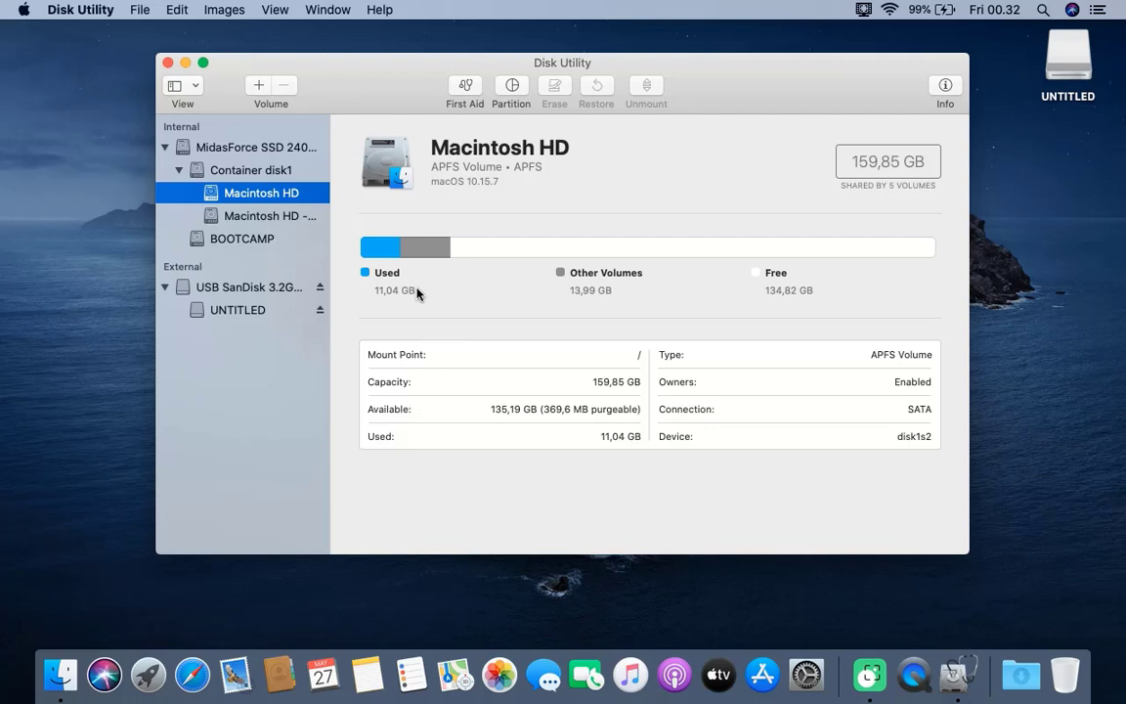
- Erase the external USB SanDisk 3.2Gen1 Media as ExFAT with a GUID Partition Map, named DATA, and close Disk Utility
{"action": "left_click", "coordinate": [251, 289]}
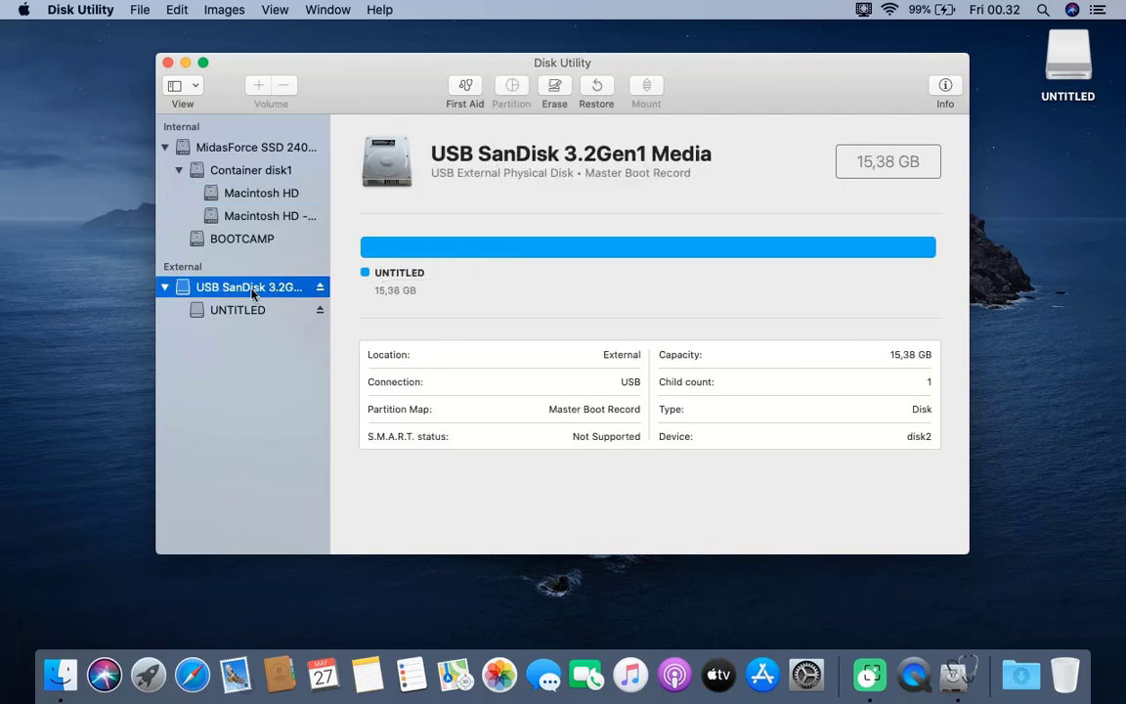
{"action": "left_click", "coordinate": [554, 86]}
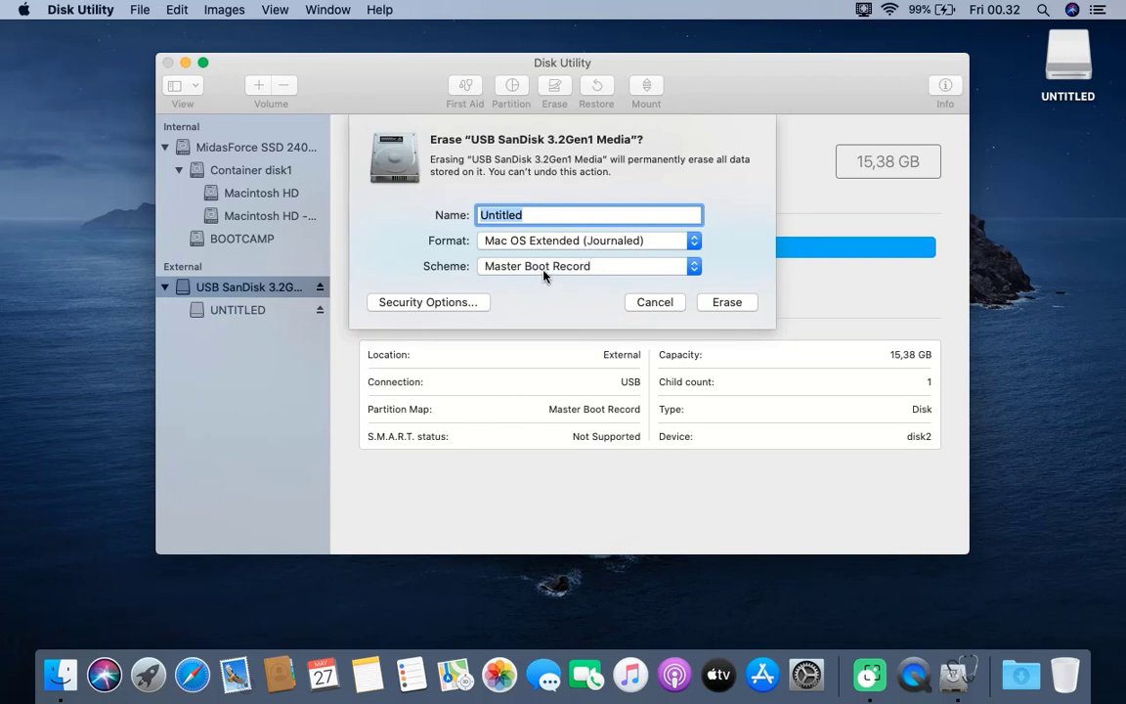
{"action": "left_click", "coordinate": [545, 267]}
{"action": "left_click", "coordinate": [545, 252]}
{"action": "left_click", "coordinate": [539, 241]}
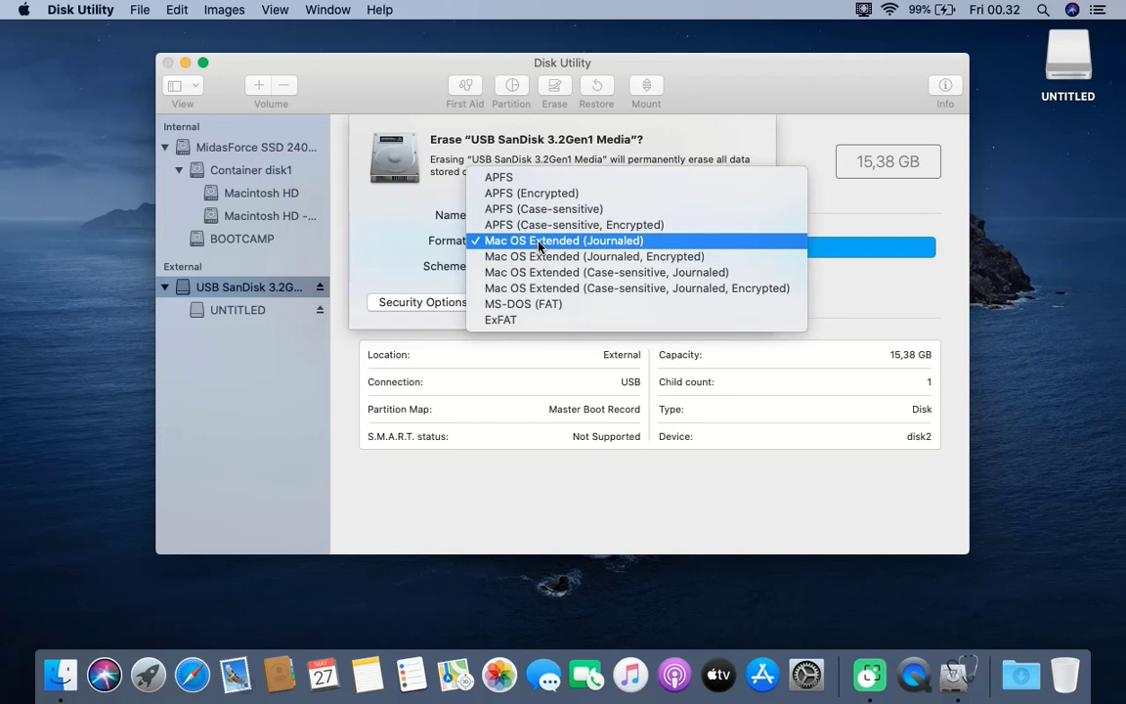
{"action": "left_click", "coordinate": [519, 322]}
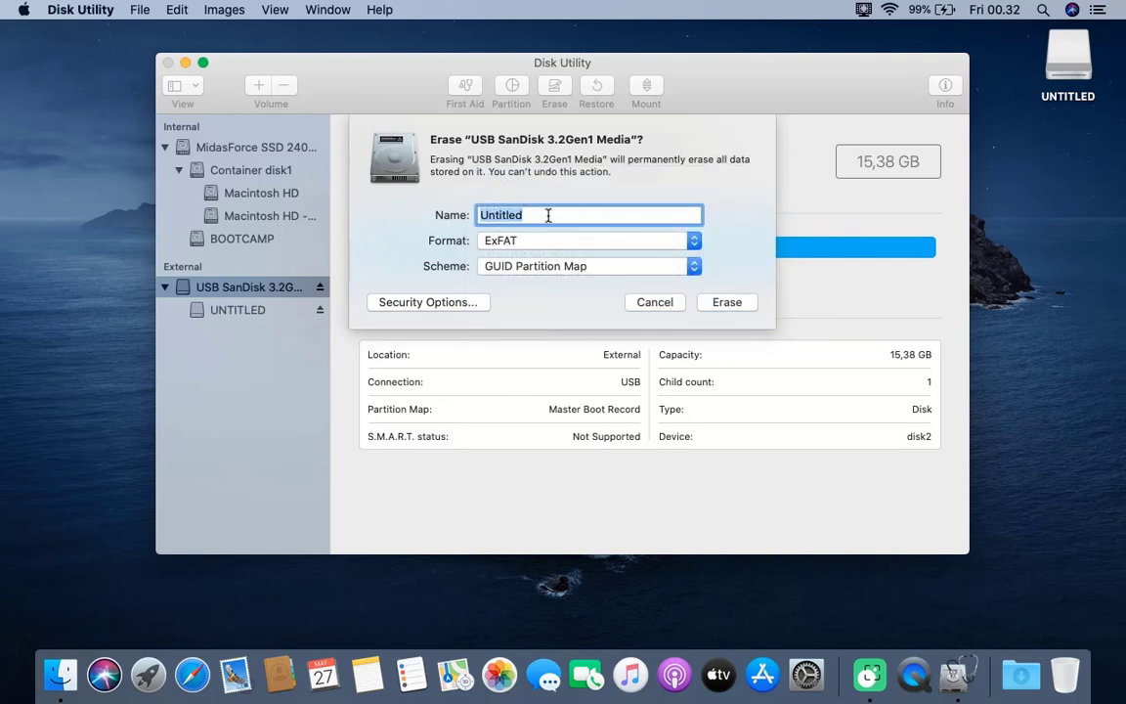
{"action": "type", "text": "DATA"}
{"action": "left_click", "coordinate": [728, 304]}
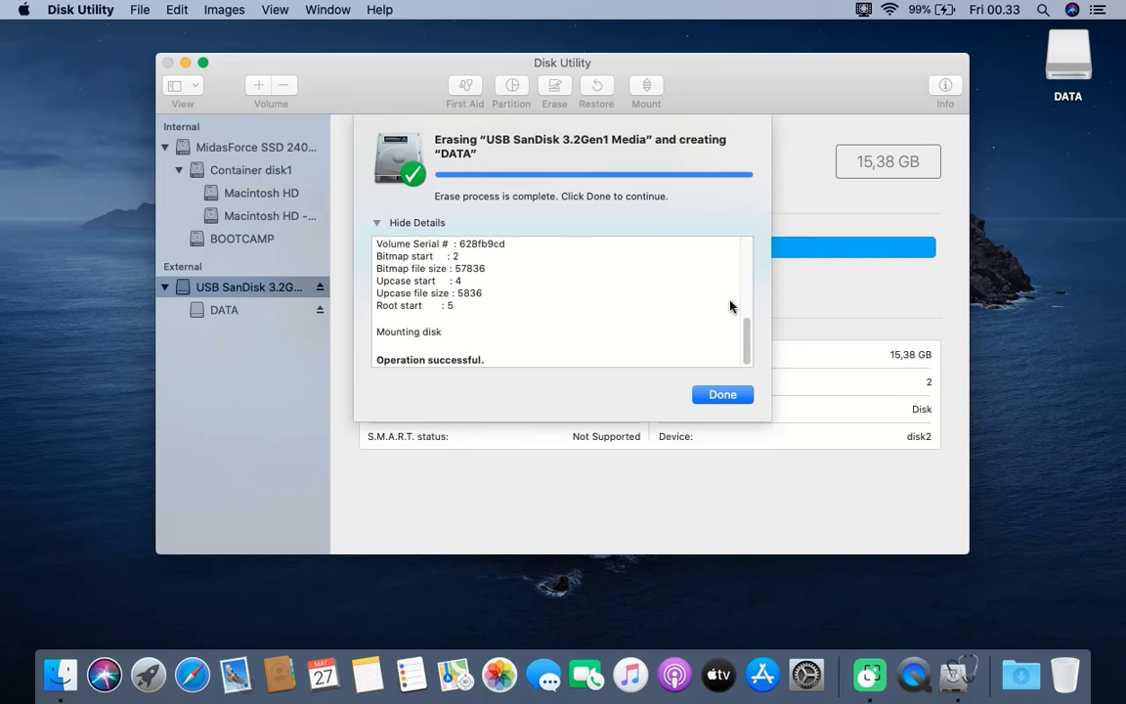
{"action": "left_click", "coordinate": [723, 395]}
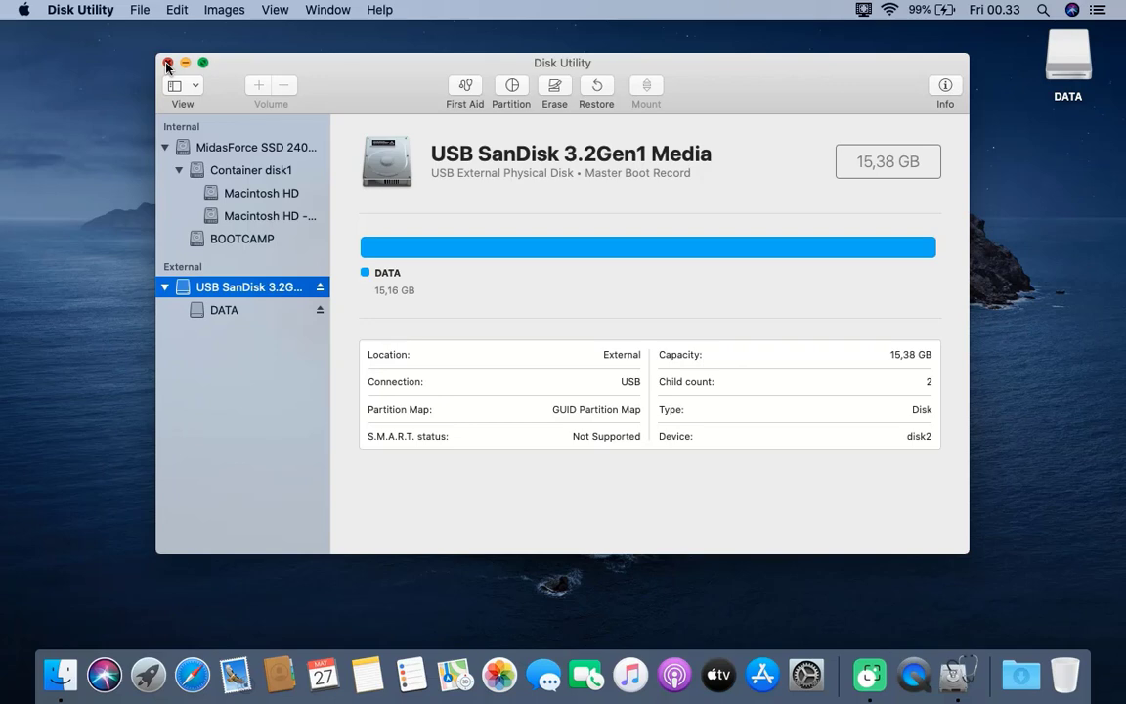
{"action": "left_click", "coordinate": [167, 63]}
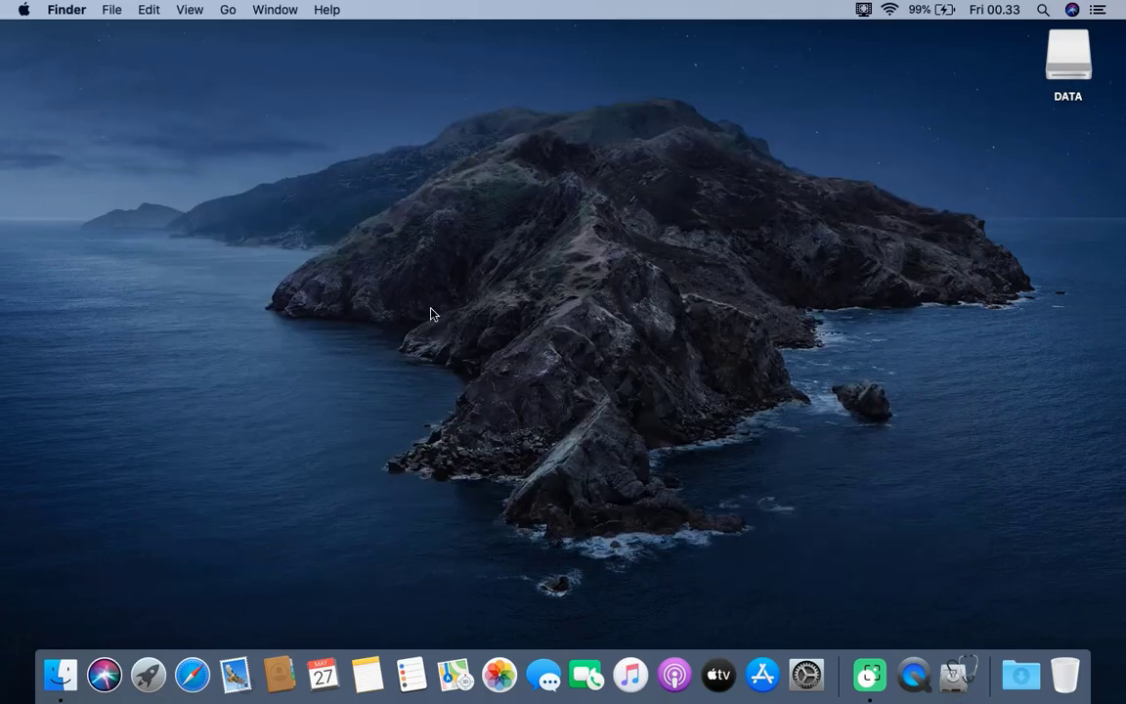
- Create a folder named macOS on the DATA drive and close its window
{"action": "left_click", "coordinate": [1066, 63]}
{"action": "key", "text": "super+o"}
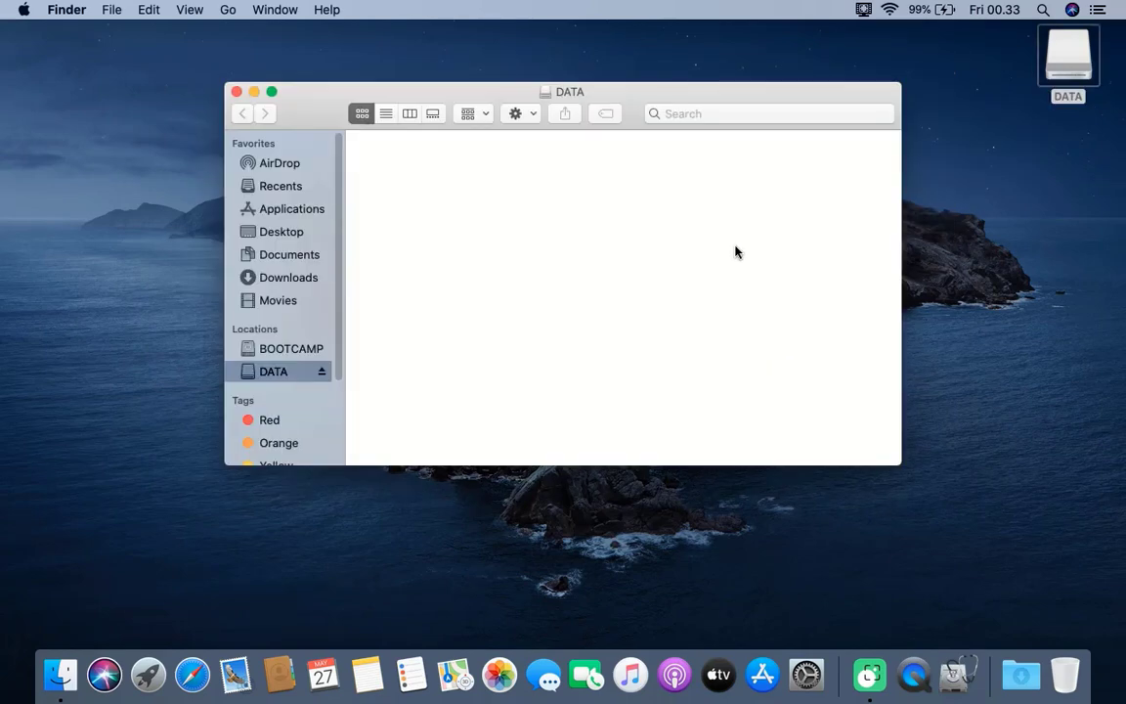
{"action": "right_click", "coordinate": [555, 239]}
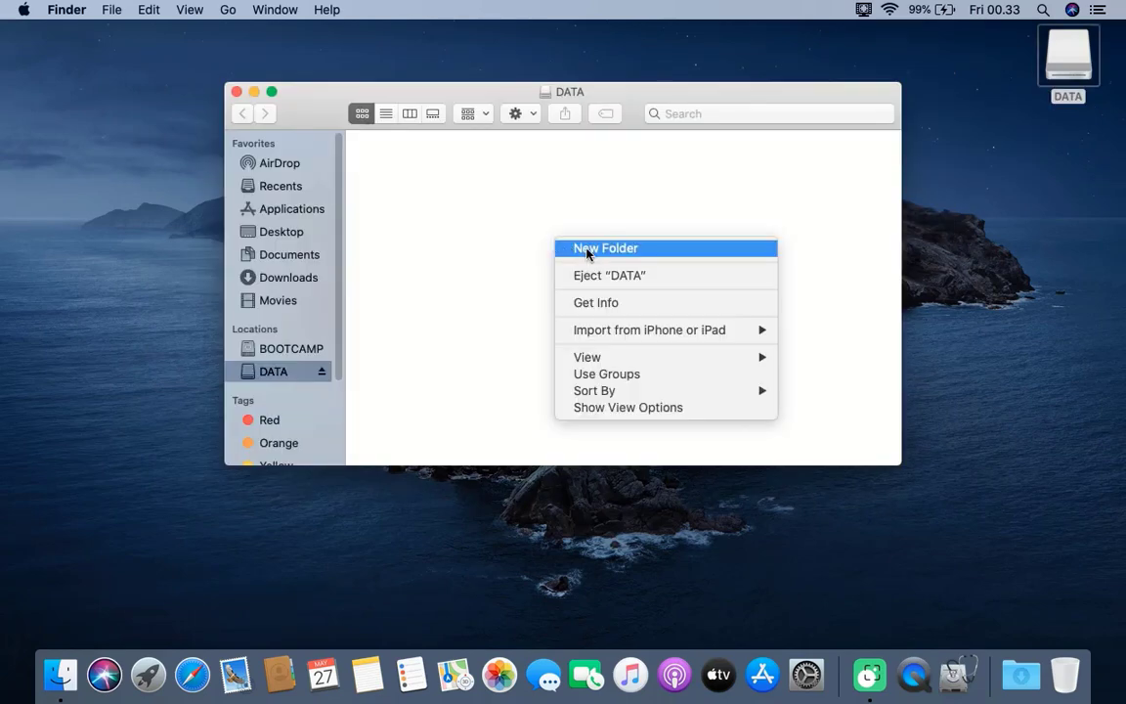
{"action": "left_click", "coordinate": [587, 250]}
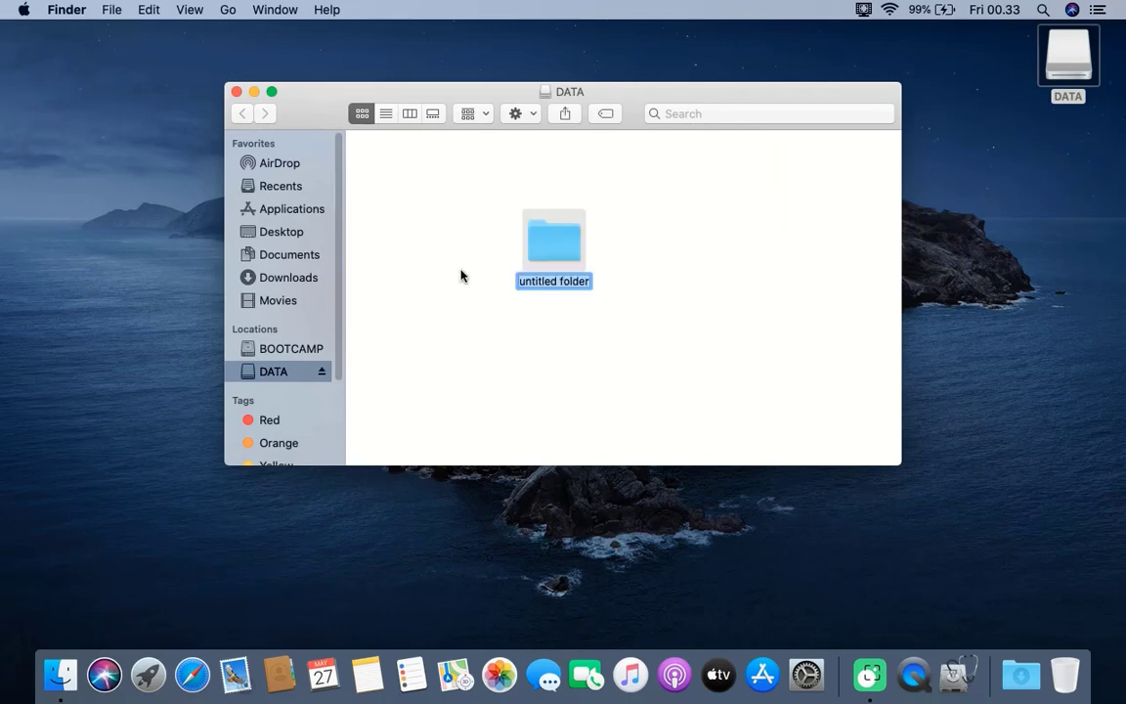
{"action": "type", "text": "macOS"}
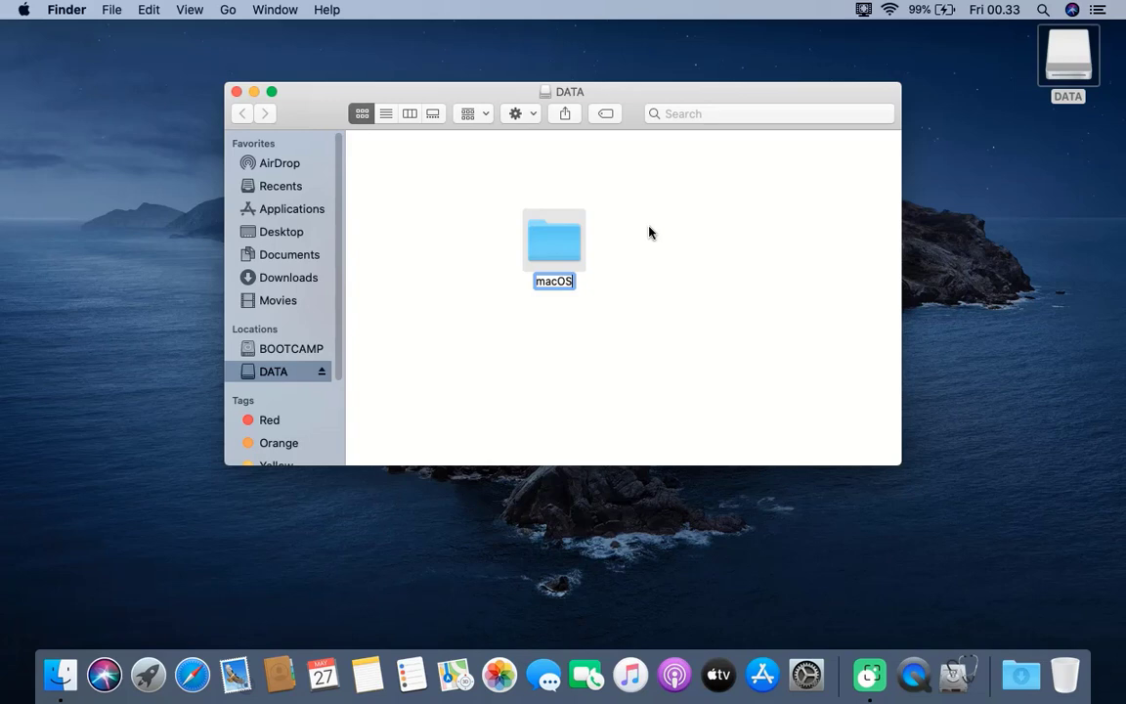
{"action": "left_click", "coordinate": [616, 197]}
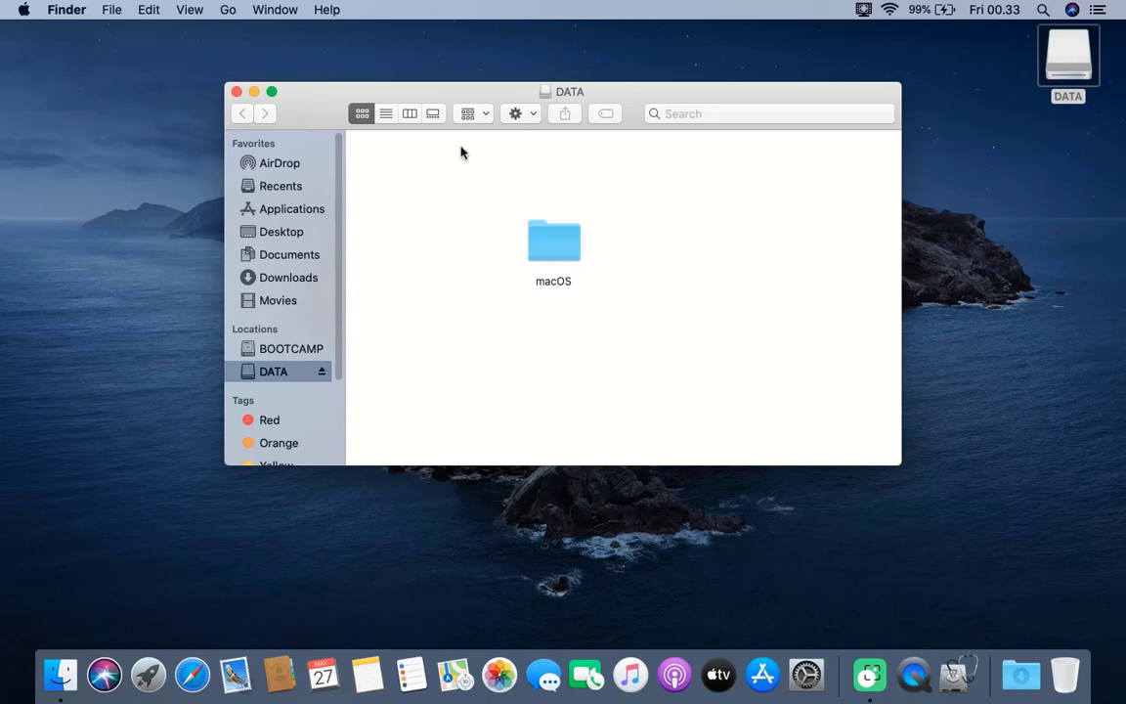
{"action": "left_click", "coordinate": [235, 90]}
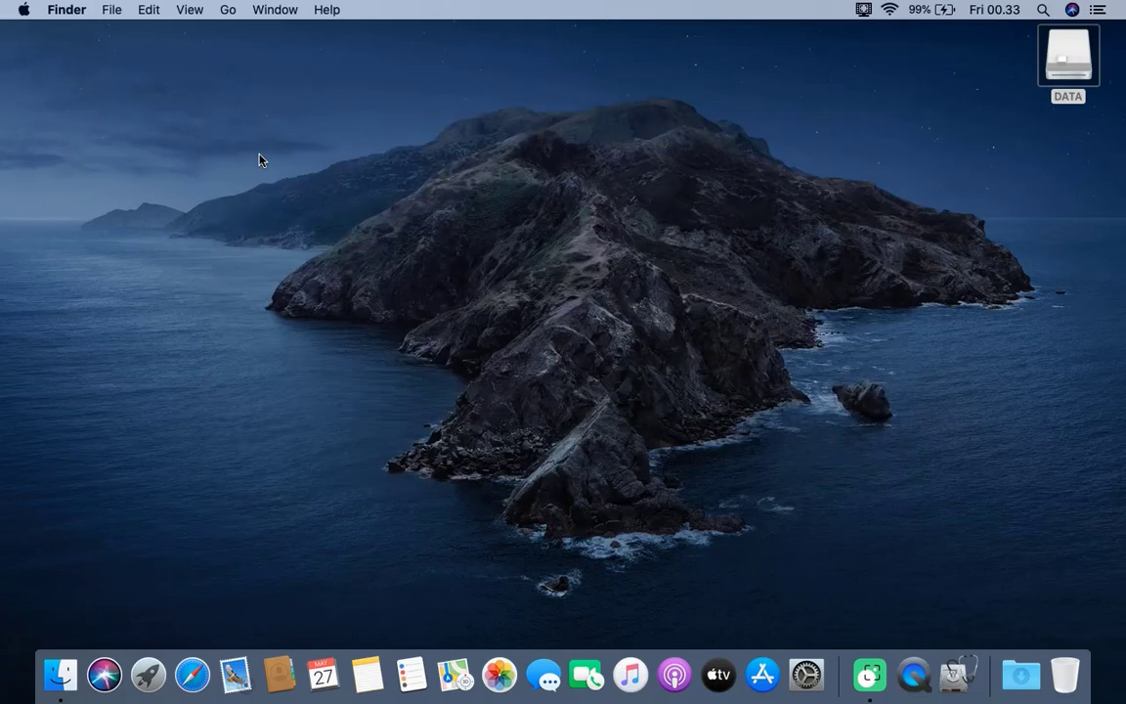
- Switch from macOS to Windows and open the DATA (D:) drive in File Explorer
{"action": "left_click", "coordinate": [24, 10]}
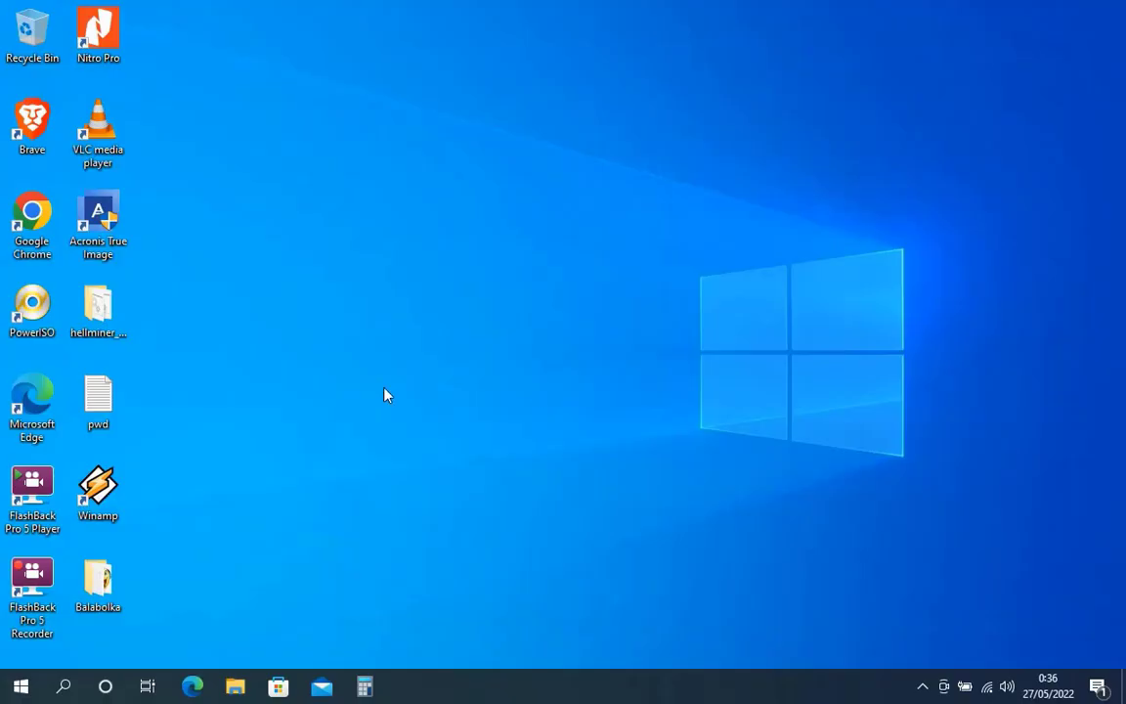
{"action": "left_click", "coordinate": [234, 686]}
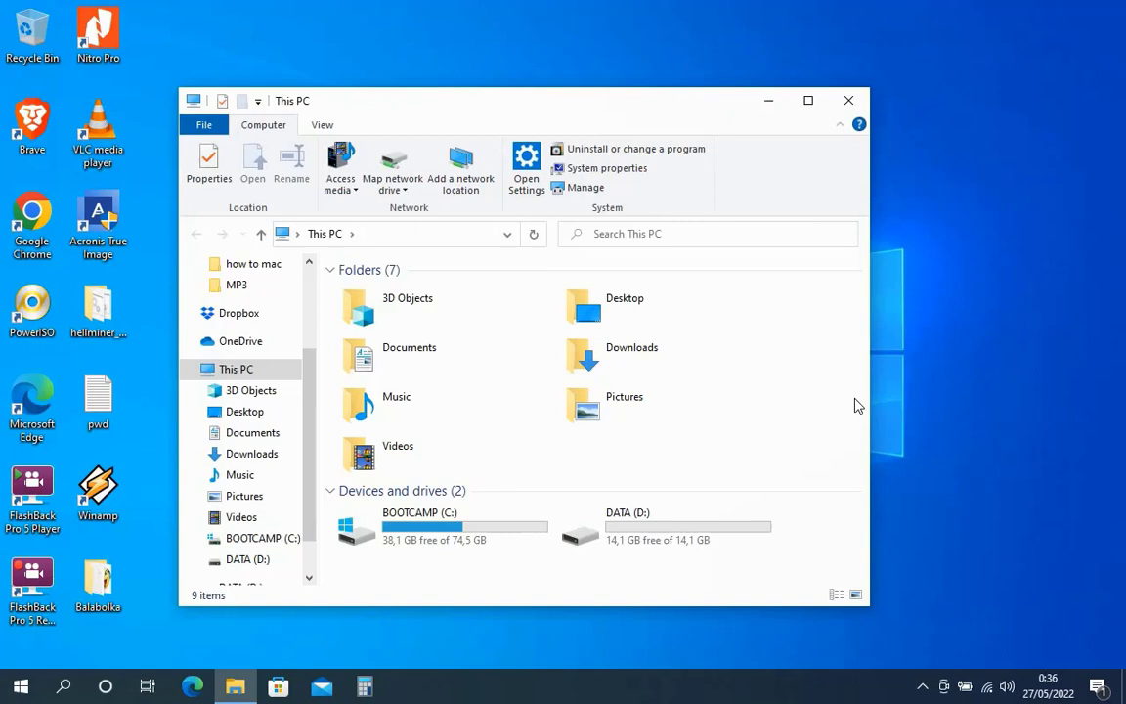
{"action": "scroll", "coordinate": [262, 553], "scroll_direction": "down", "scroll_amount": 2}
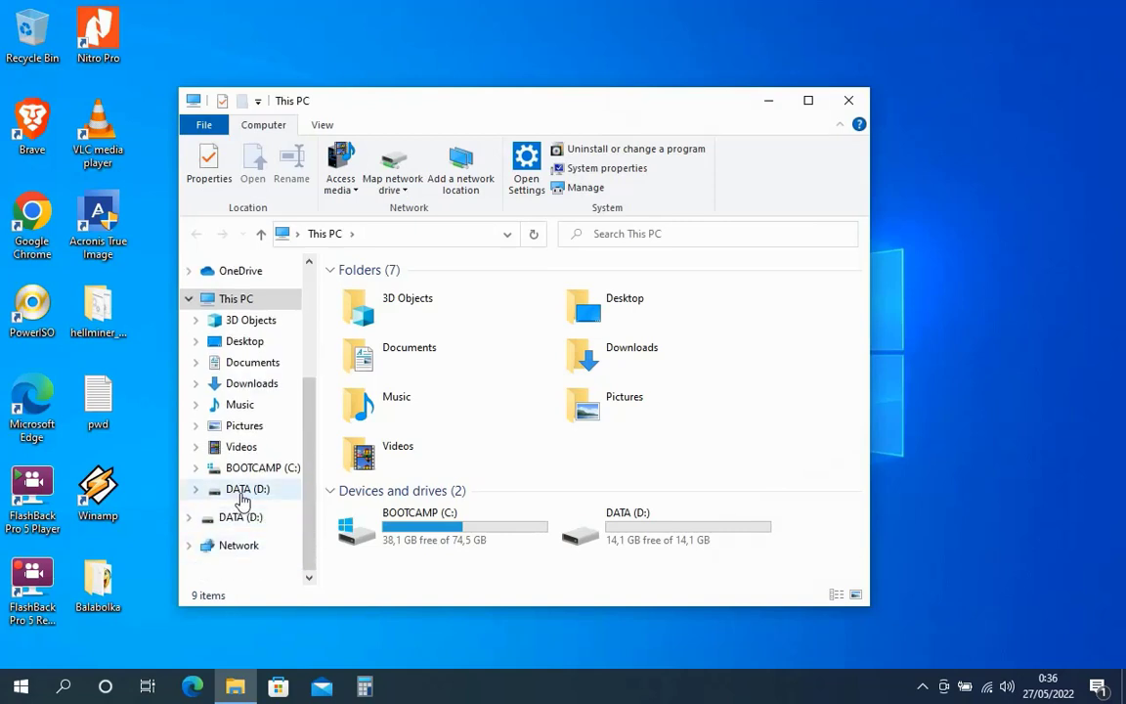
{"action": "left_click", "coordinate": [243, 492]}
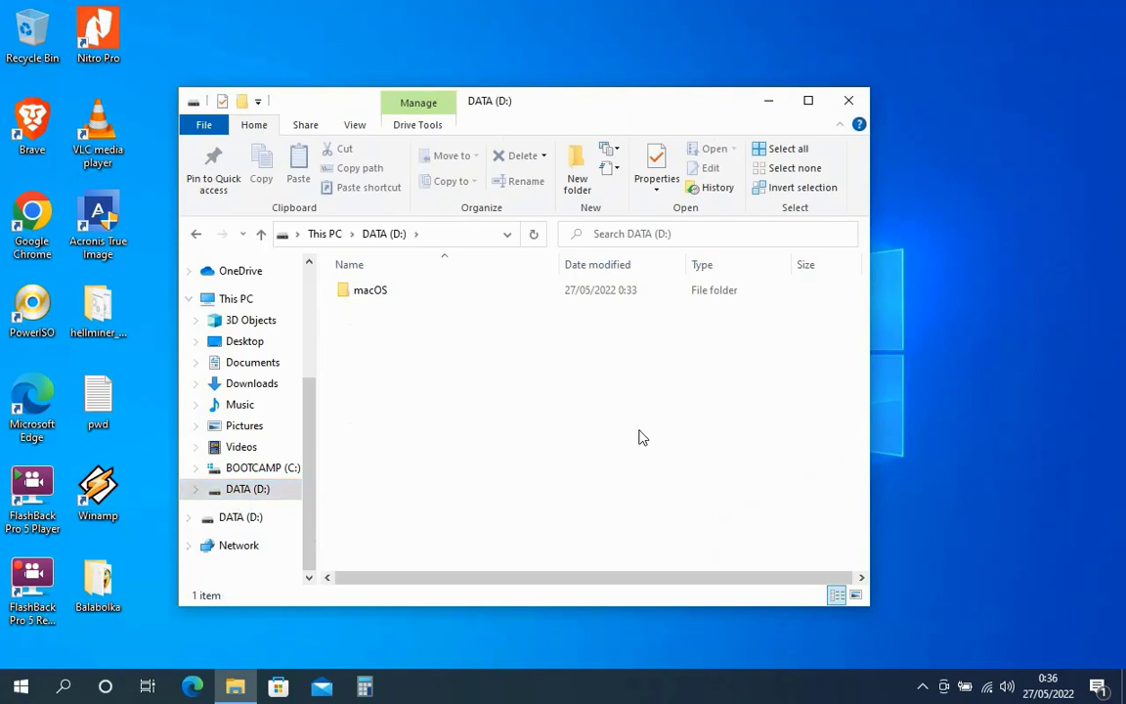
- Create a folder named Windows on the DATA (D:) drive and close the window
{"action": "right_click", "coordinate": [410, 377]}
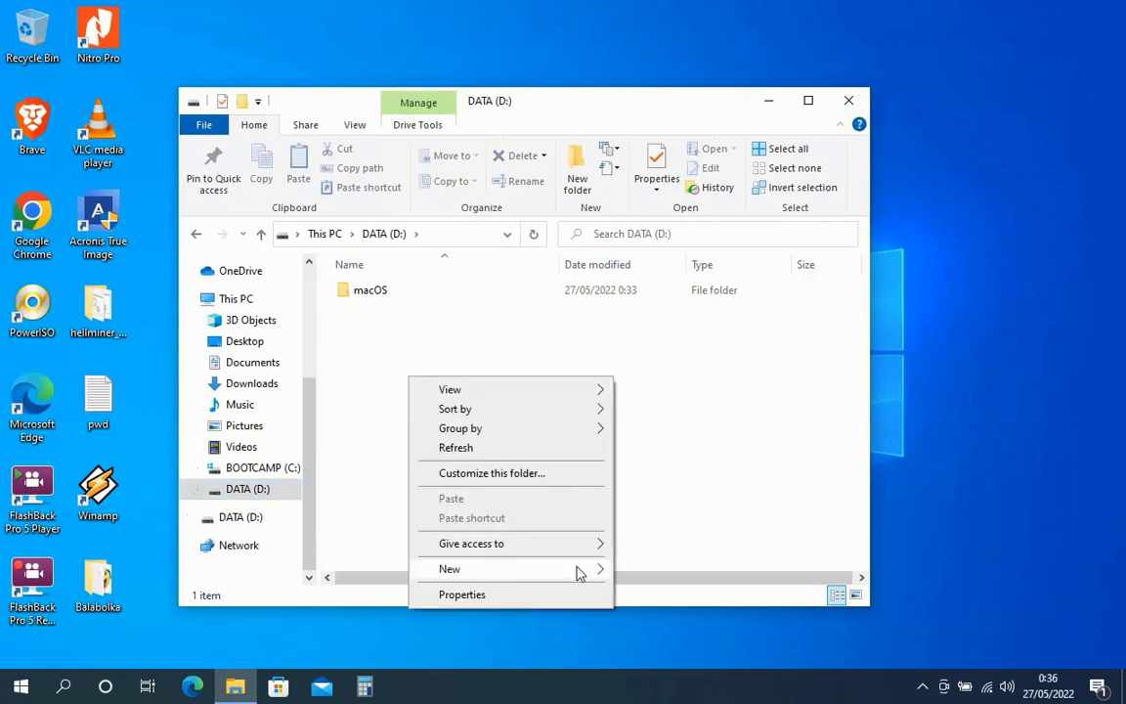
{"action": "mouse_move", "coordinate": [577, 571]}
{"action": "left_click", "coordinate": [657, 388]}
{"action": "type", "text": "W"}
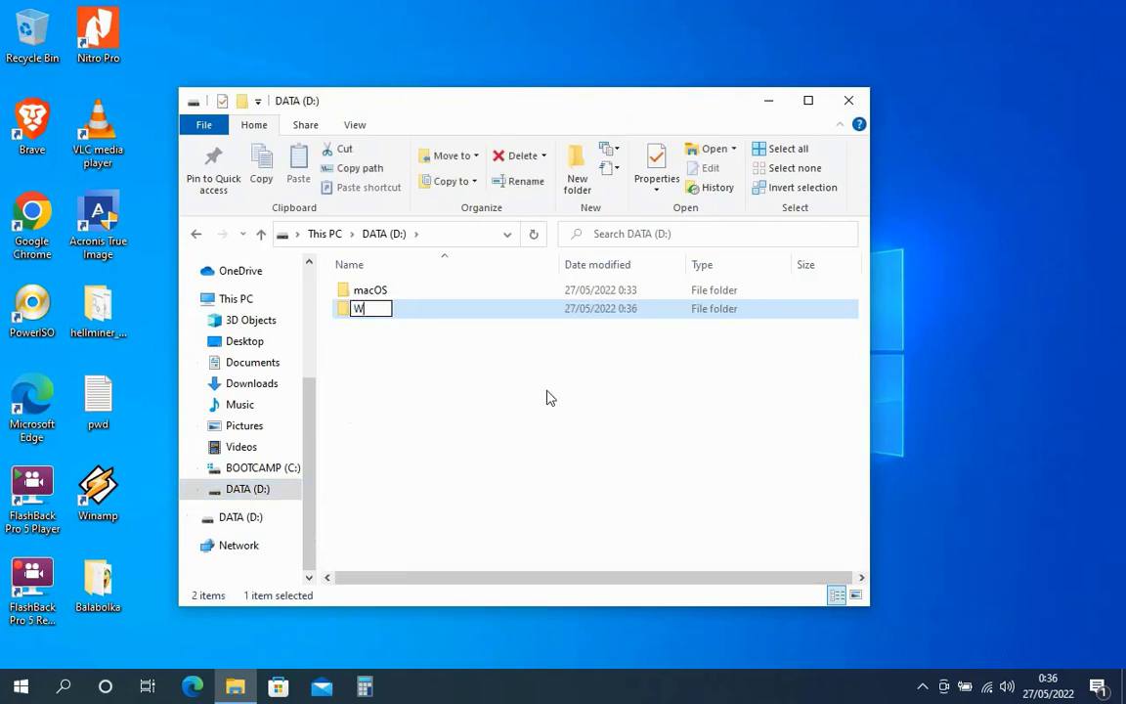
{"action": "type", "text": "indows"}
{"action": "left_click", "coordinate": [543, 396]}
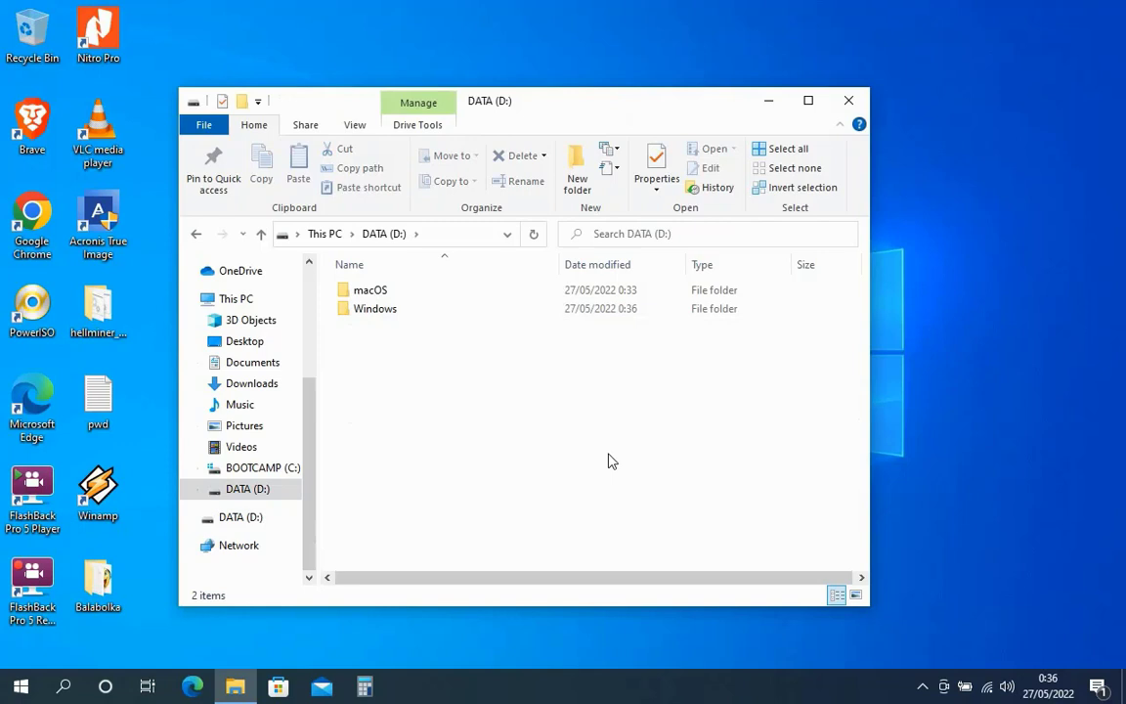
{"action": "left_click", "coordinate": [851, 100]}
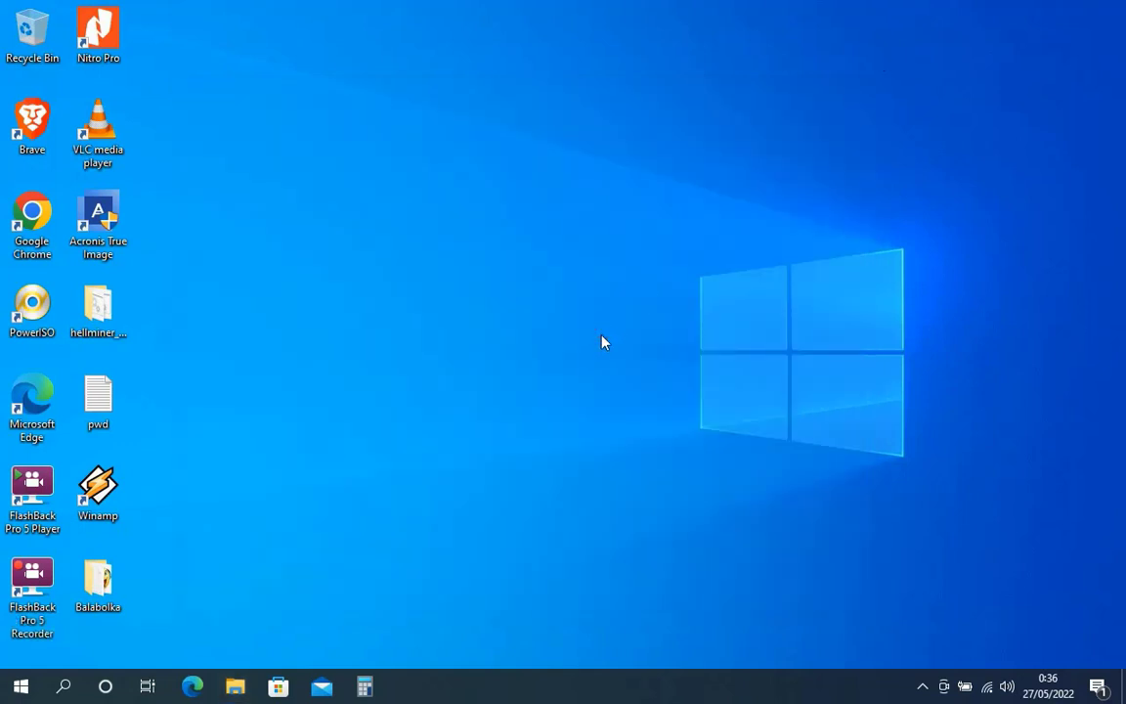